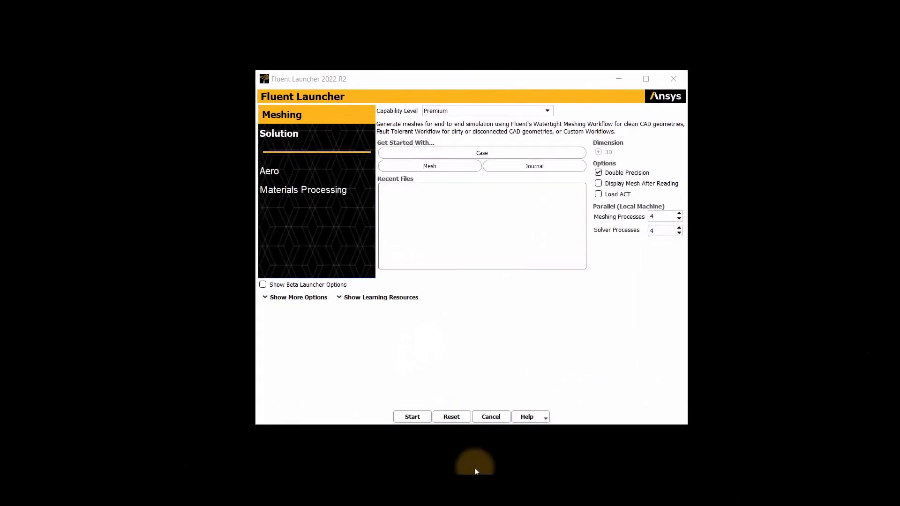
- Launch a Fluent meshing session and load the Watertight Geometry workflow
{"action": "left_click", "coordinate": [413, 416]}
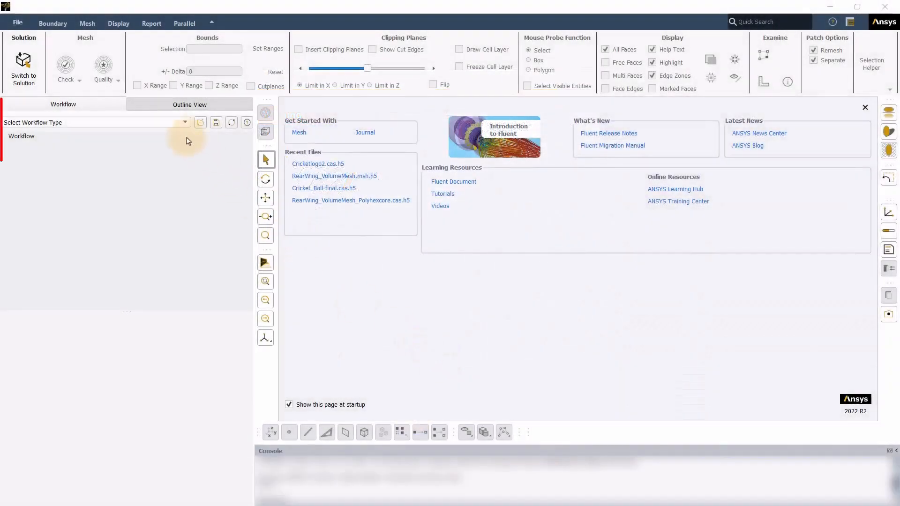
{"action": "left_click", "coordinate": [173, 122]}
{"action": "left_click", "coordinate": [147, 139]}
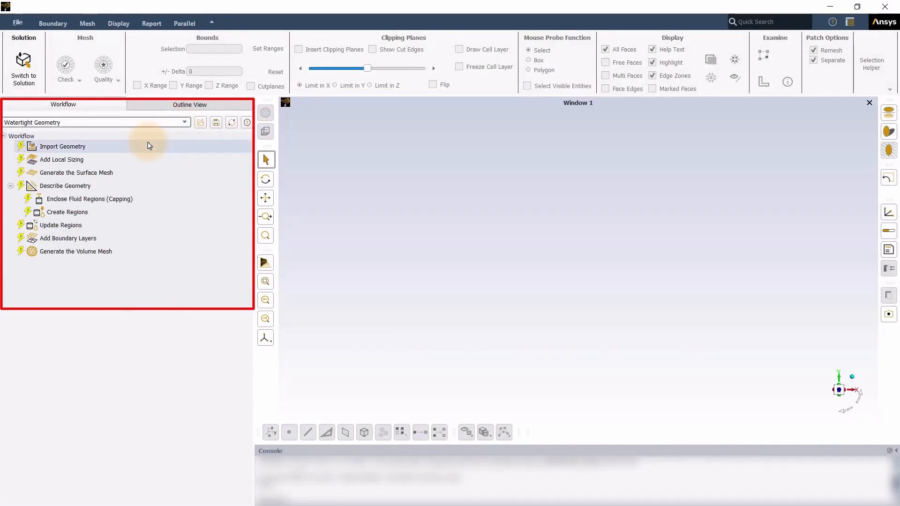
- Import the CAD geometry Cubes-example-v1.dsco with mm units
{"action": "left_click", "coordinate": [78, 146]}
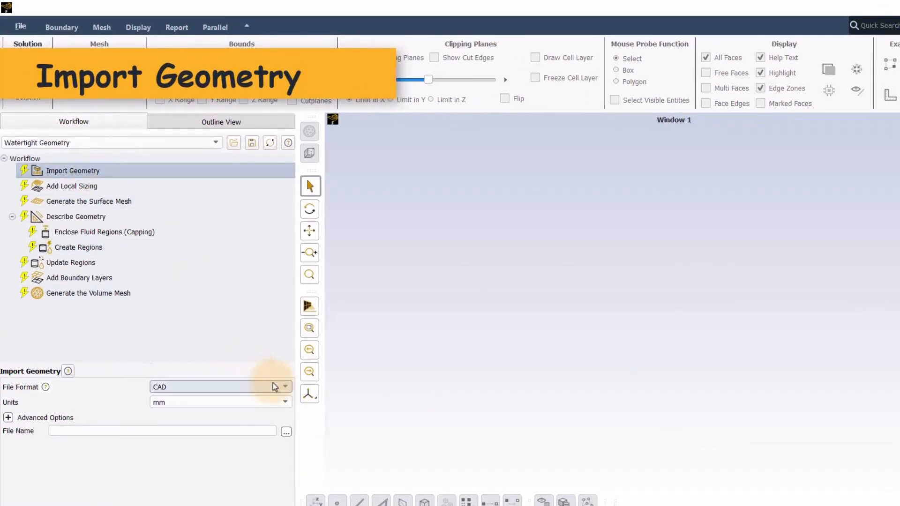
{"action": "left_click", "coordinate": [286, 387]}
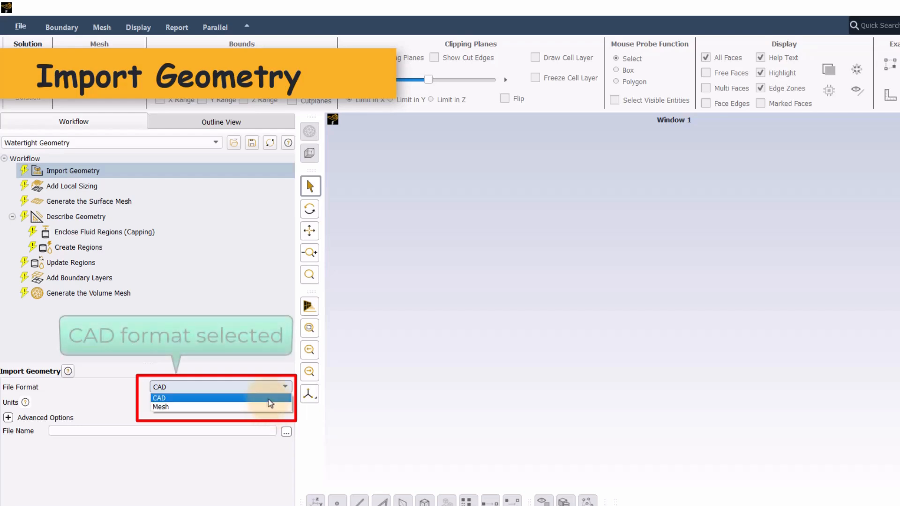
{"action": "left_click", "coordinate": [269, 398]}
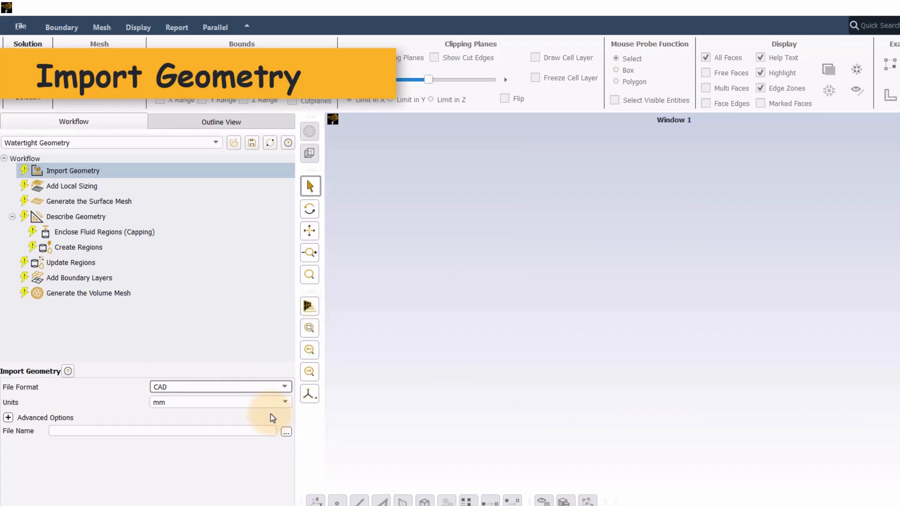
{"action": "left_click", "coordinate": [281, 404]}
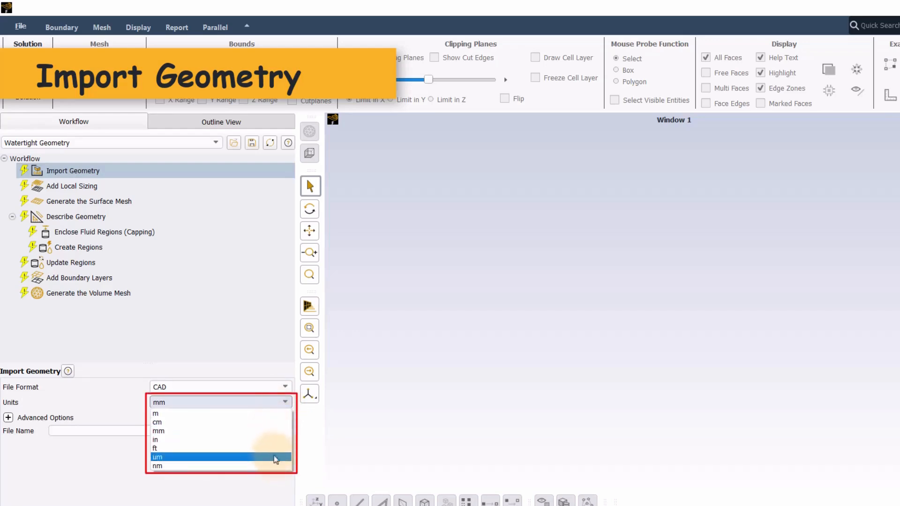
{"action": "left_click", "coordinate": [266, 432]}
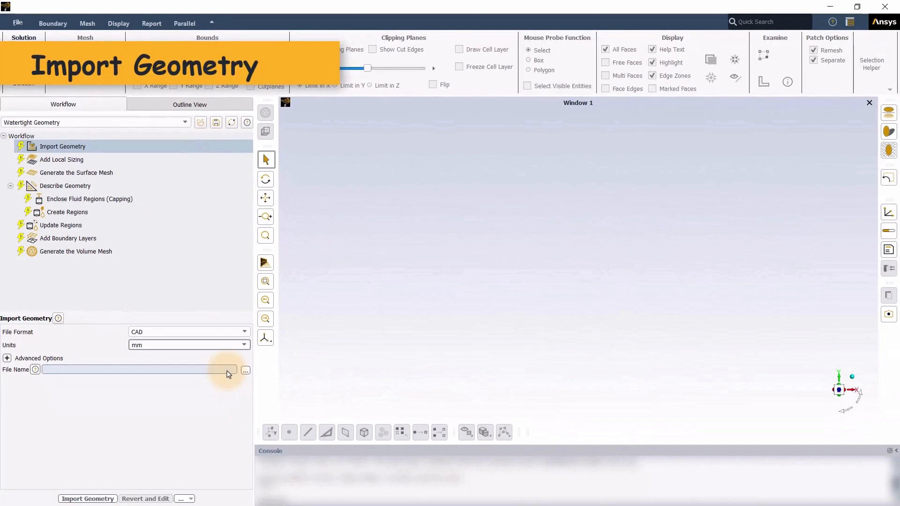
{"action": "left_click", "coordinate": [246, 370]}
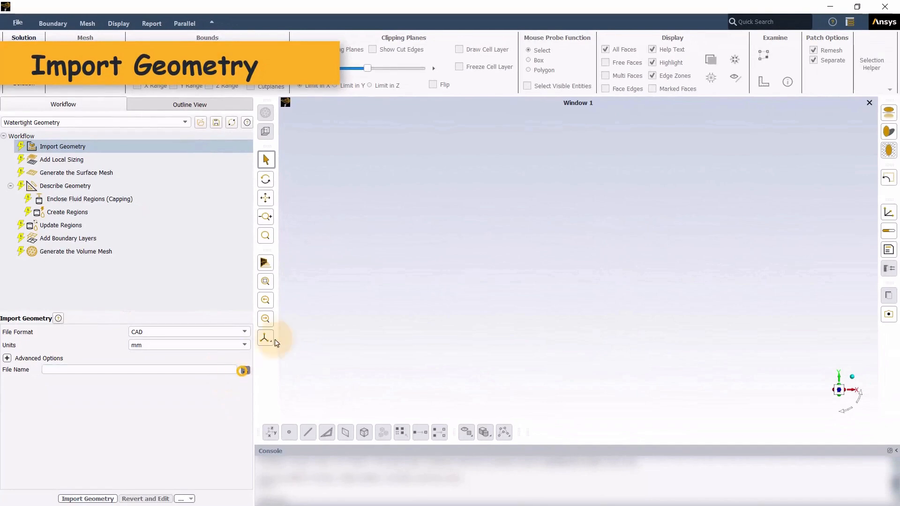
{"action": "left_click", "coordinate": [406, 227]}
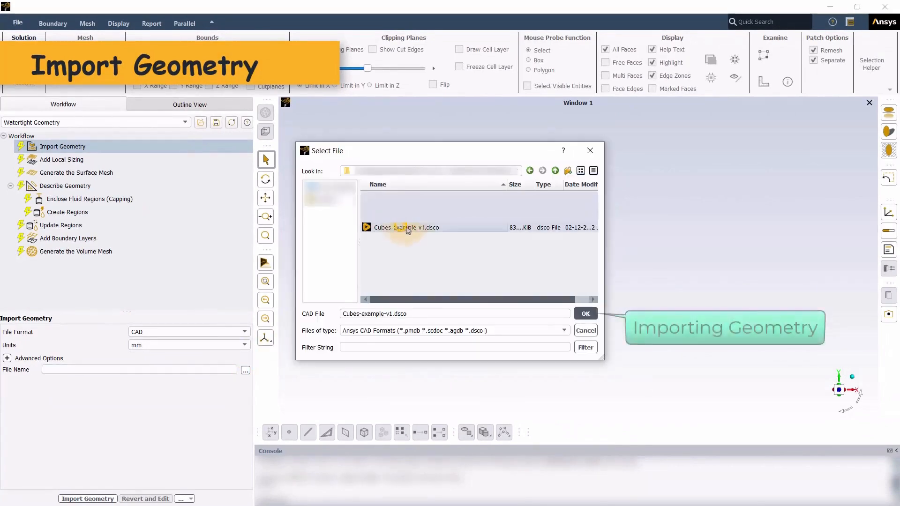
{"action": "left_click", "coordinate": [586, 314]}
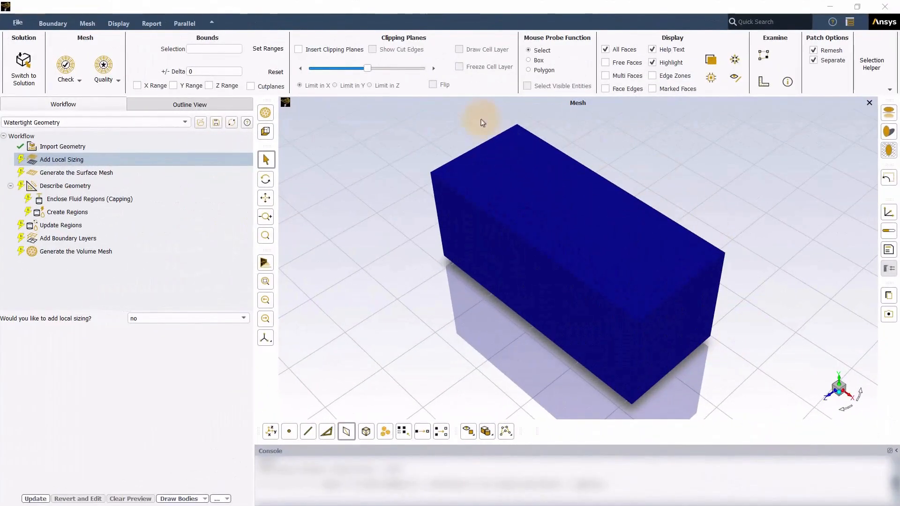
- Insert a clipping plane limited in Z and orient the view to expose the three cubes inside the enclosure
{"action": "left_click", "coordinate": [298, 50]}
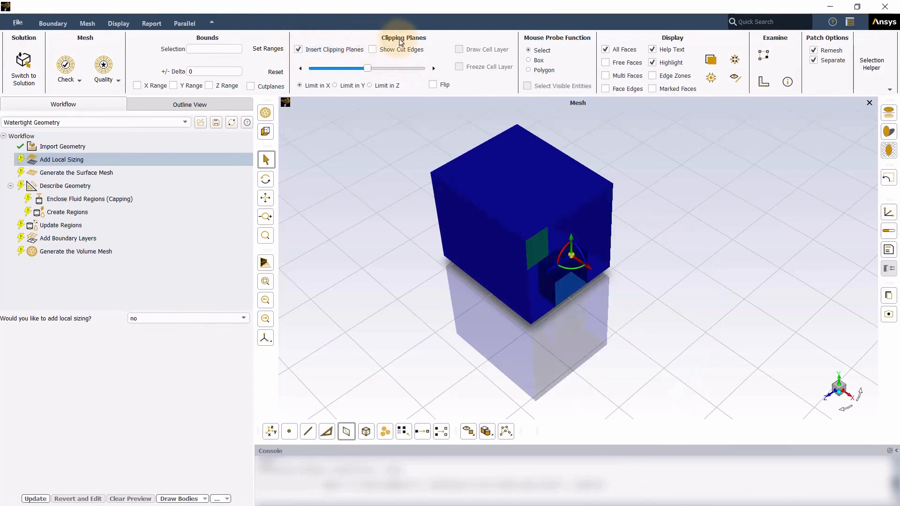
{"action": "left_click", "coordinate": [370, 86]}
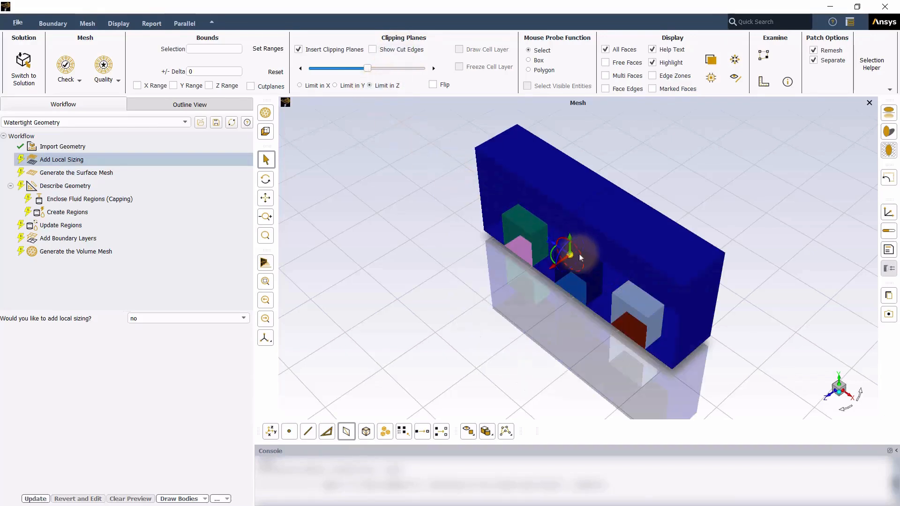
{"action": "left_click", "coordinate": [829, 396]}
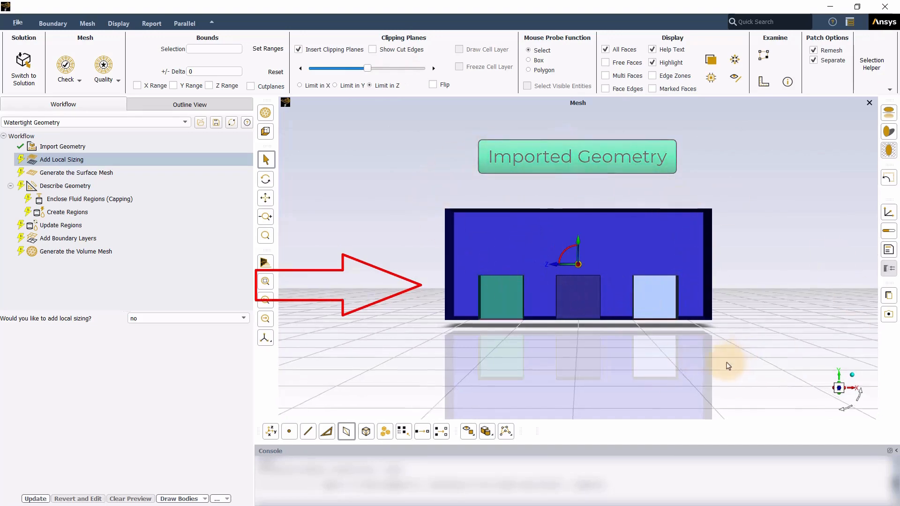
{"action": "left_click_drag", "start_coordinate": [727, 361], "coordinate": [640, 298]}
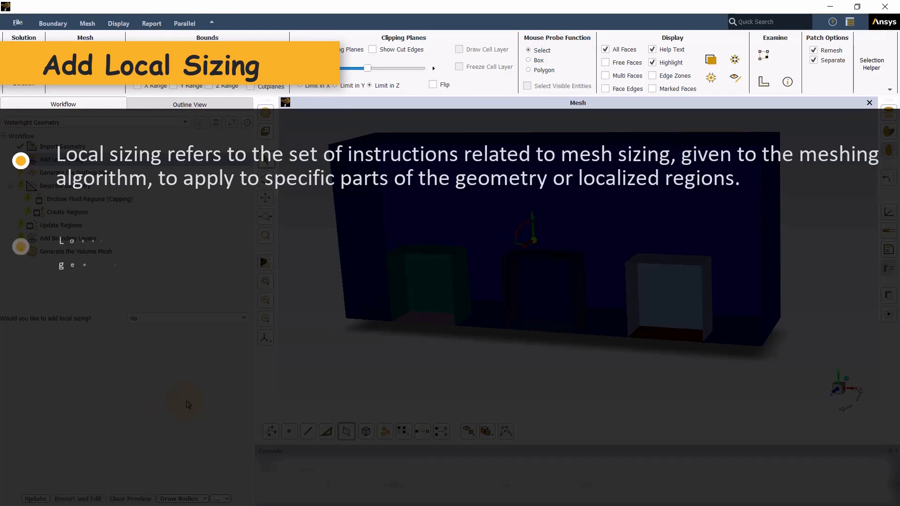
{"action": "scroll", "coordinate": [319, 373], "scroll_direction": "up", "scroll_amount": 2}
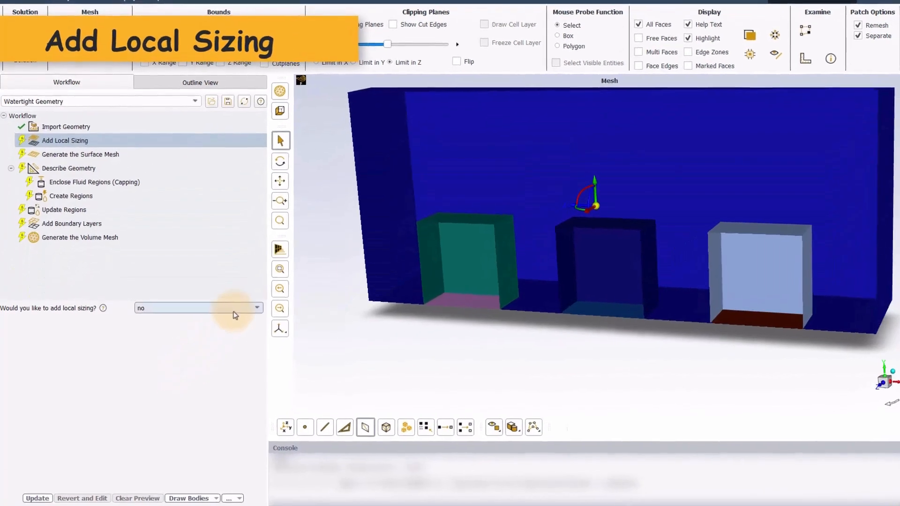
- Enable local sizing and define a Face Size control with a 1 mm target mesh size on body2-faces
{"action": "left_click", "coordinate": [257, 309]}
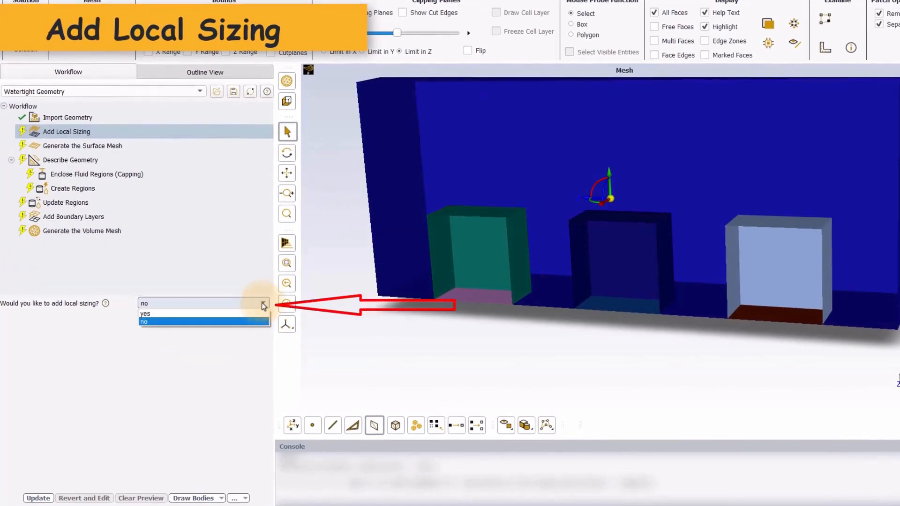
{"action": "left_click", "coordinate": [249, 313]}
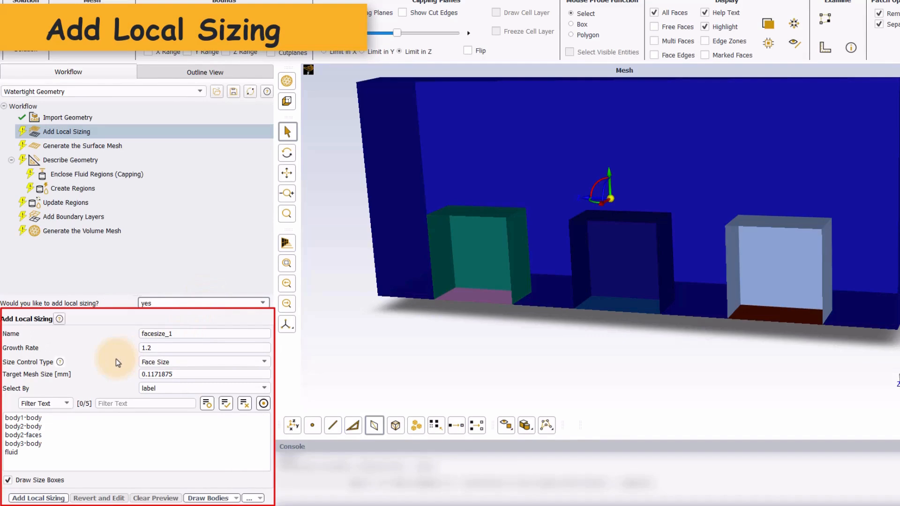
{"action": "left_click", "coordinate": [162, 363]}
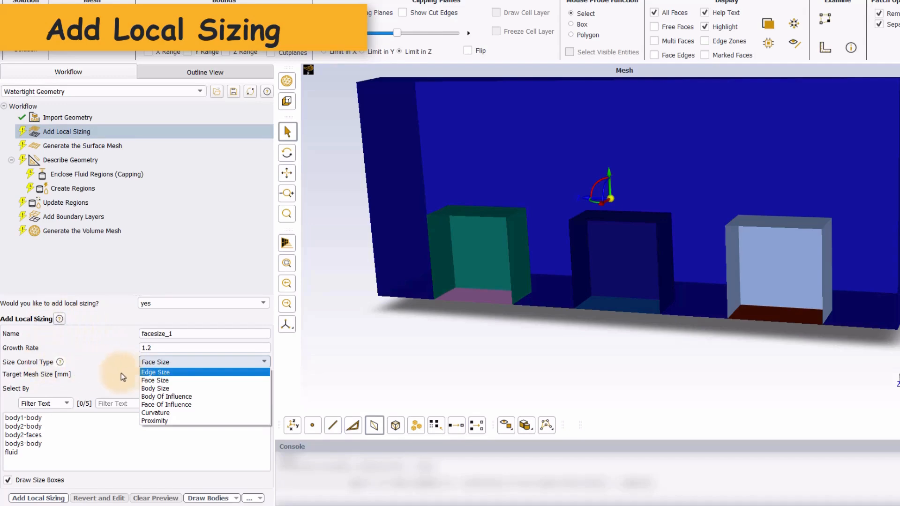
{"action": "left_click", "coordinate": [149, 380]}
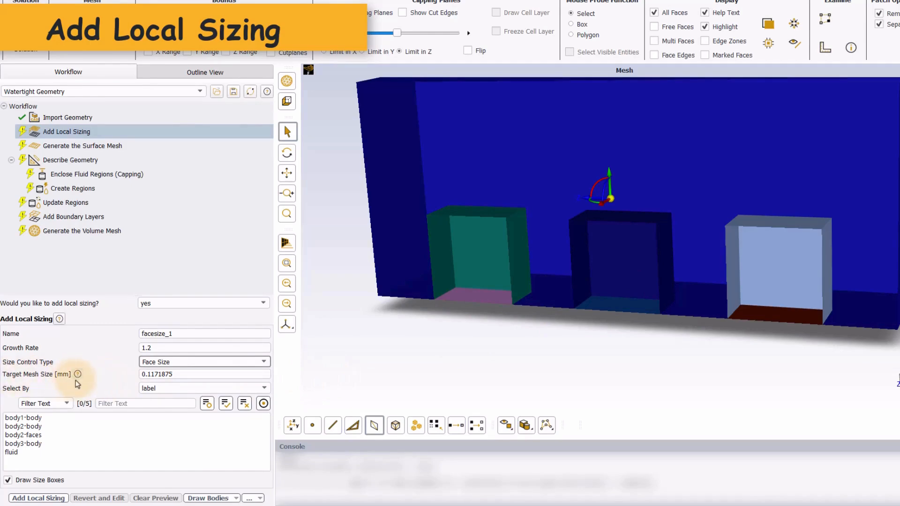
{"action": "left_click_drag", "start_coordinate": [190, 374], "coordinate": [125, 374]}
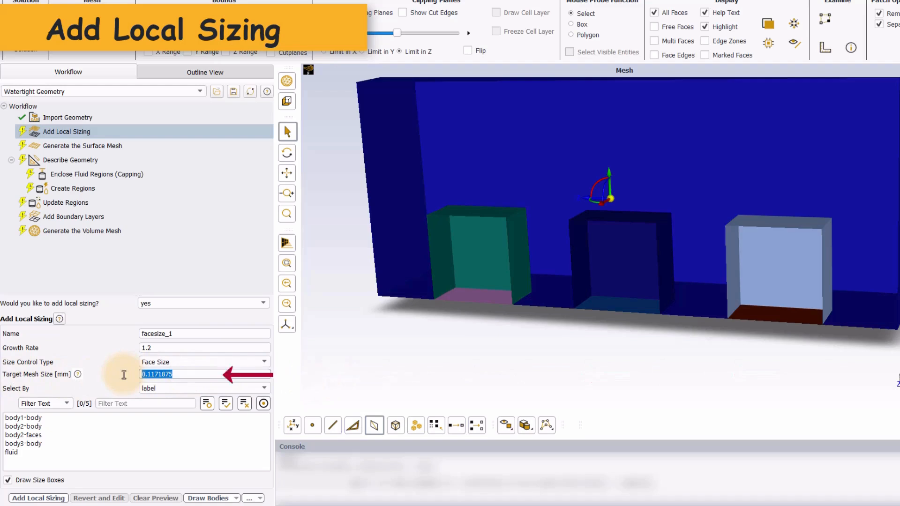
{"action": "type", "text": "1"}
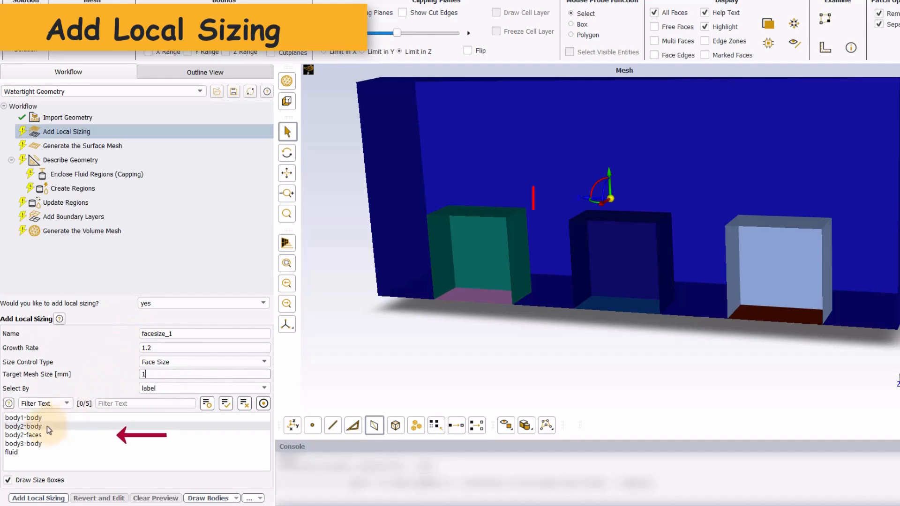
{"action": "left_click", "coordinate": [29, 435]}
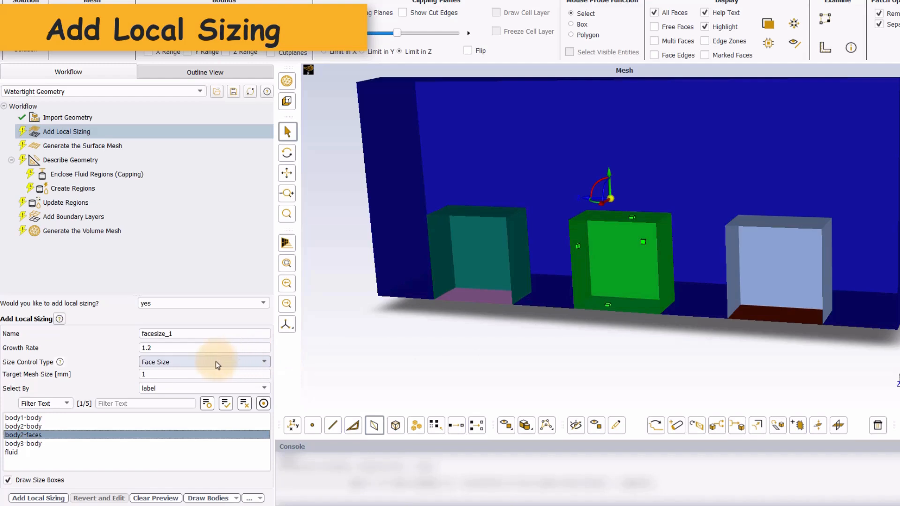
- Preview the body2-faces sizing at a 4 mm target mesh size, clear the preview, and restore the size to 1 mm
{"action": "double_click", "coordinate": [140, 374]}
{"action": "type", "text": "4"}
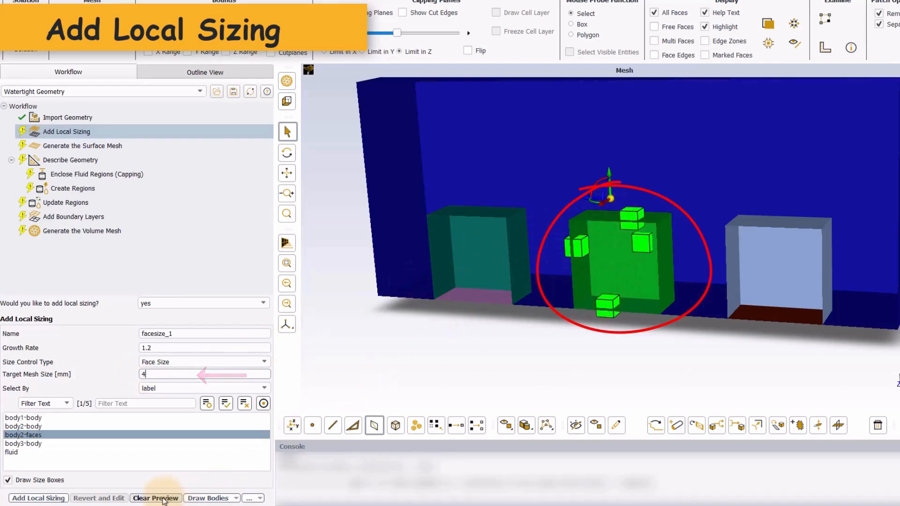
{"action": "left_click", "coordinate": [166, 499]}
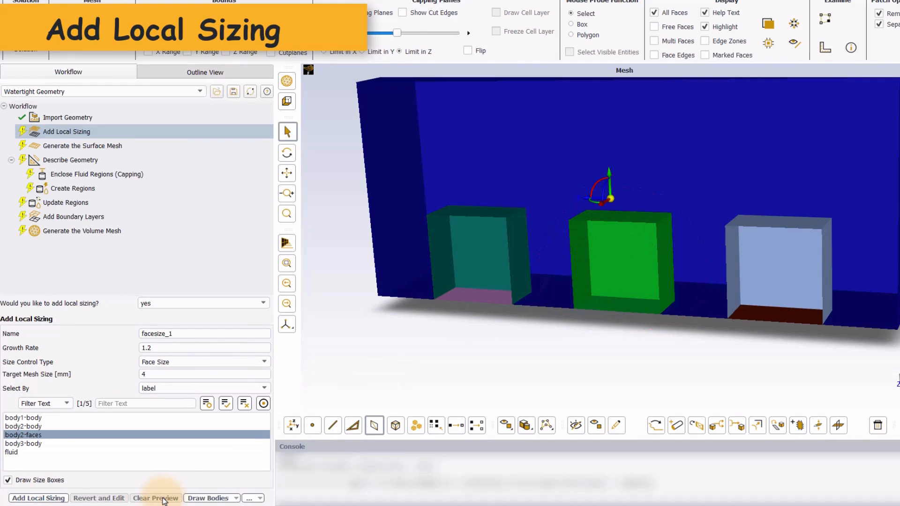
{"action": "left_click", "coordinate": [148, 374]}
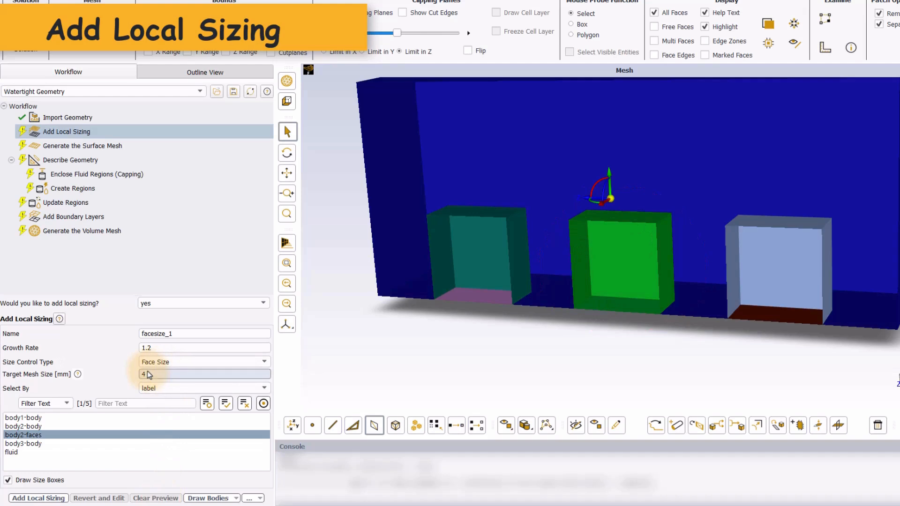
{"action": "left_click_drag", "start_coordinate": [148, 374], "coordinate": [138, 372]}
{"action": "type", "text": "1"}
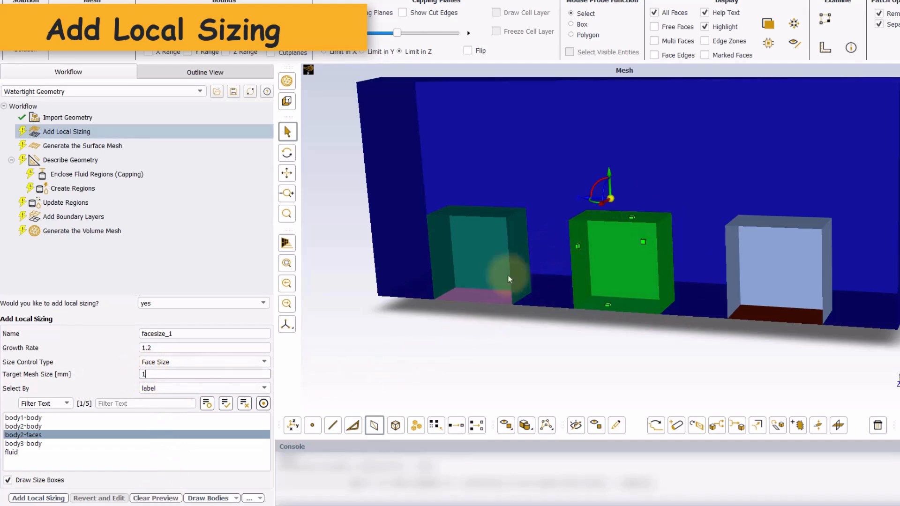
- Turn off the drawing of size boxes and add the body2 face sizing to the workflow
{"action": "left_click", "coordinate": [8, 481]}
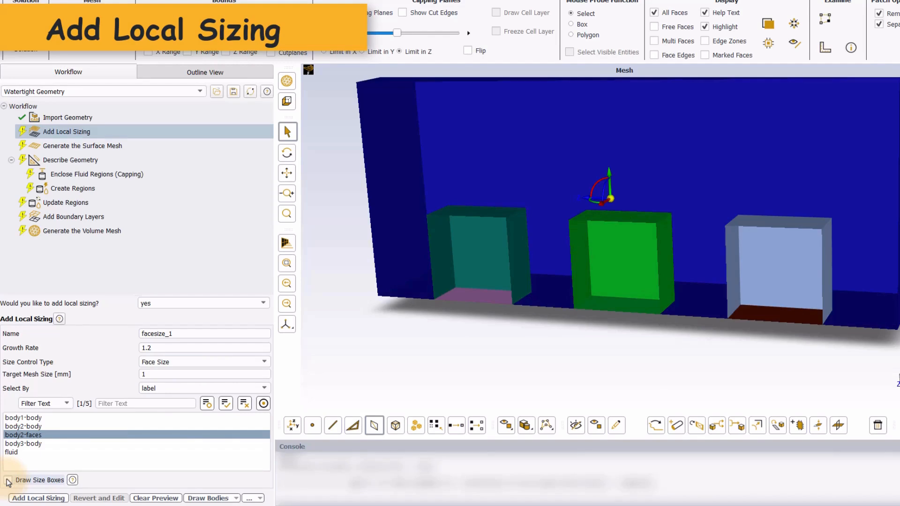
{"action": "left_click", "coordinate": [162, 347]}
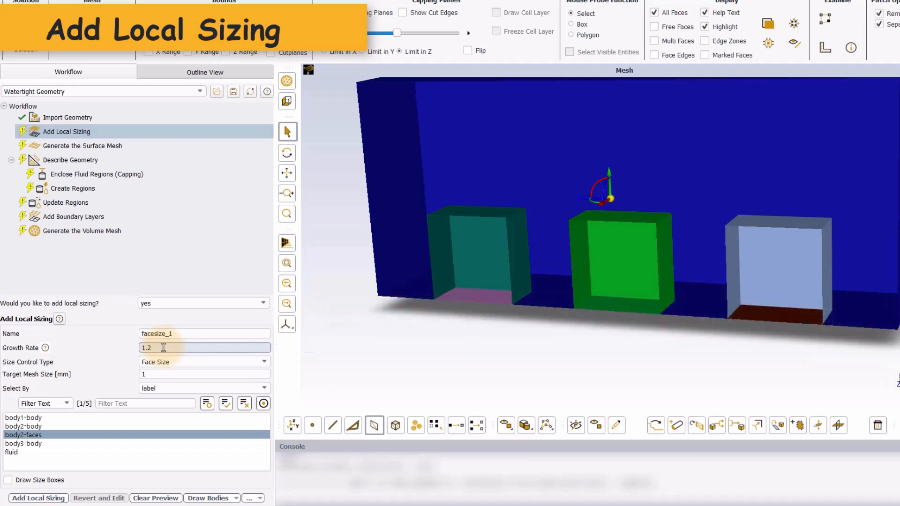
{"action": "left_click", "coordinate": [52, 499]}
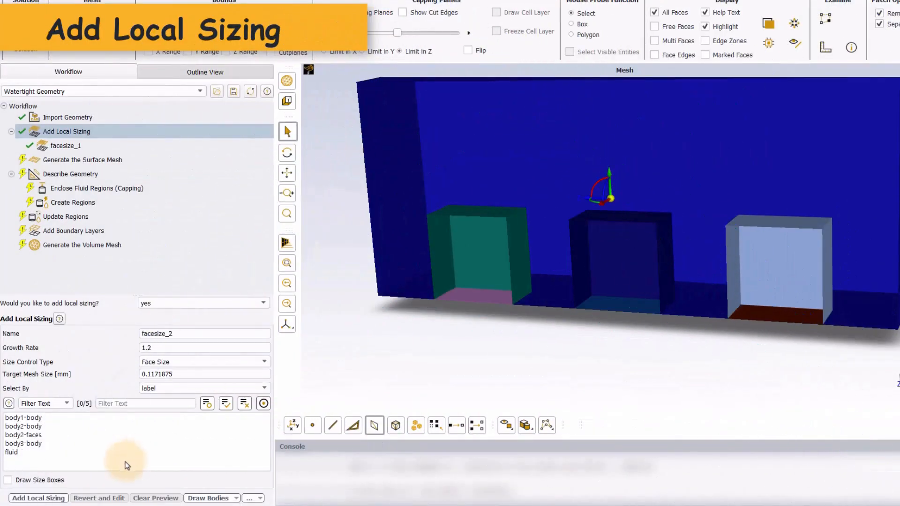
- Set the size control type of the new local sizing to Edge Size and highlight body1-edges in the model
{"action": "left_click", "coordinate": [198, 362]}
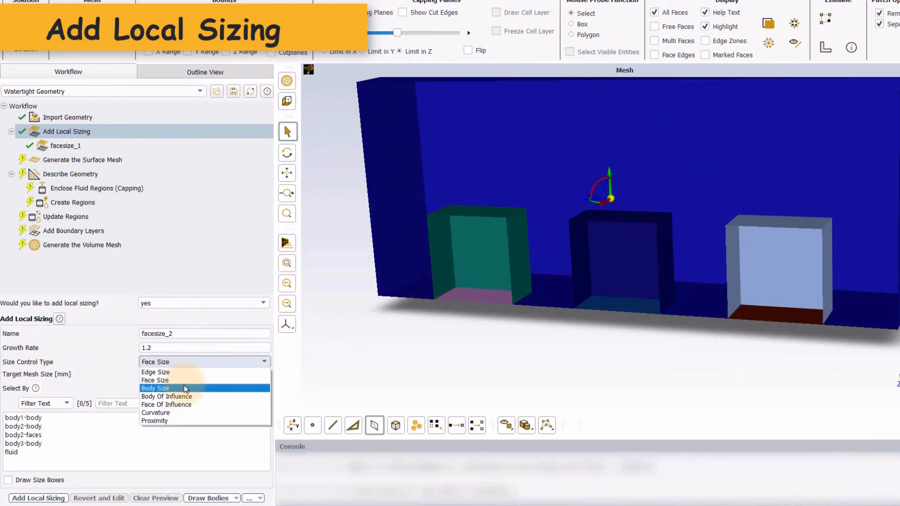
{"action": "left_click", "coordinate": [178, 373]}
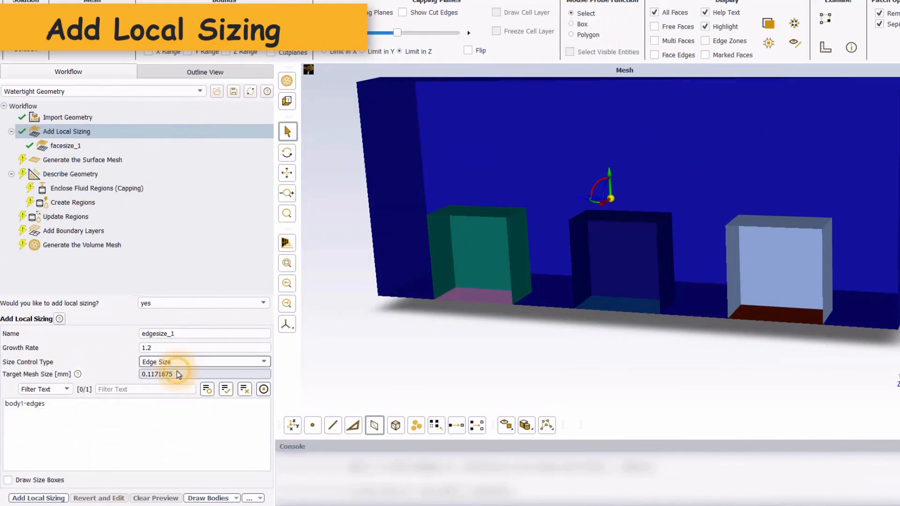
{"action": "left_click", "coordinate": [64, 406]}
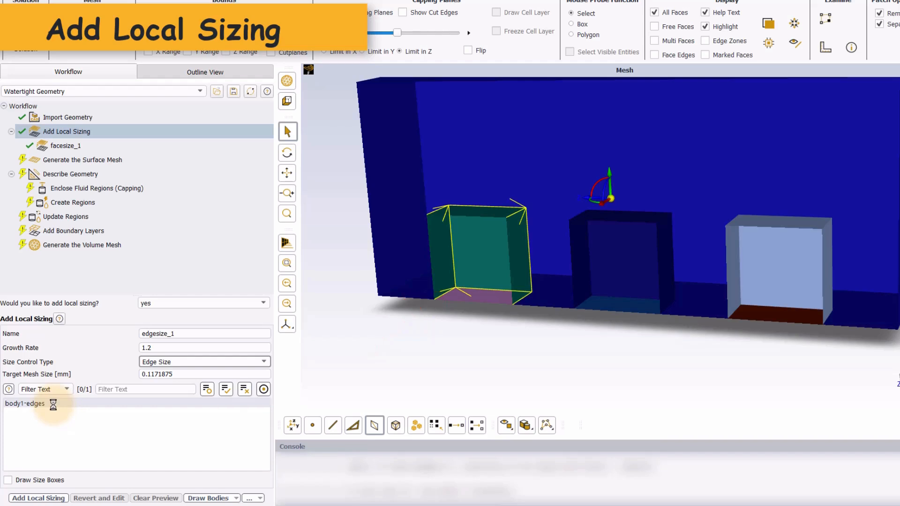
- Examine the labels offered for the Body Size control and return the size control type to Edge Size
{"action": "left_click", "coordinate": [159, 362]}
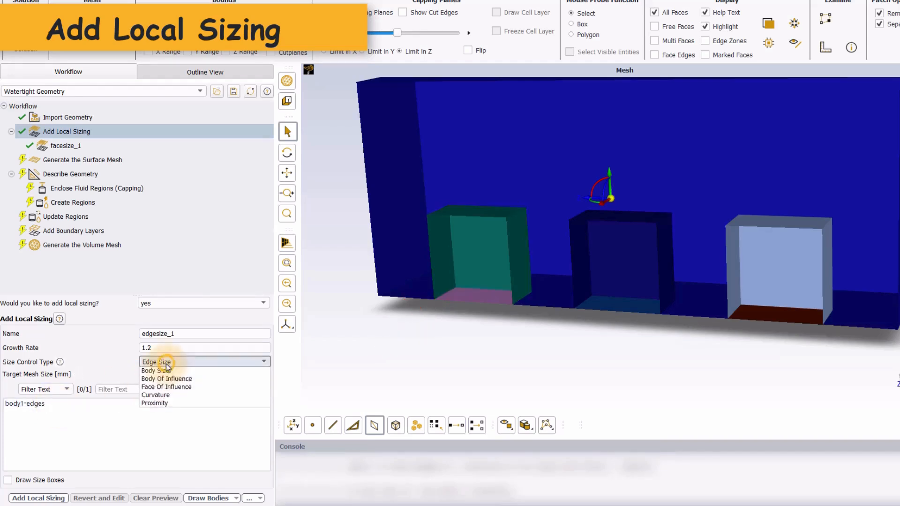
{"action": "left_click", "coordinate": [159, 388]}
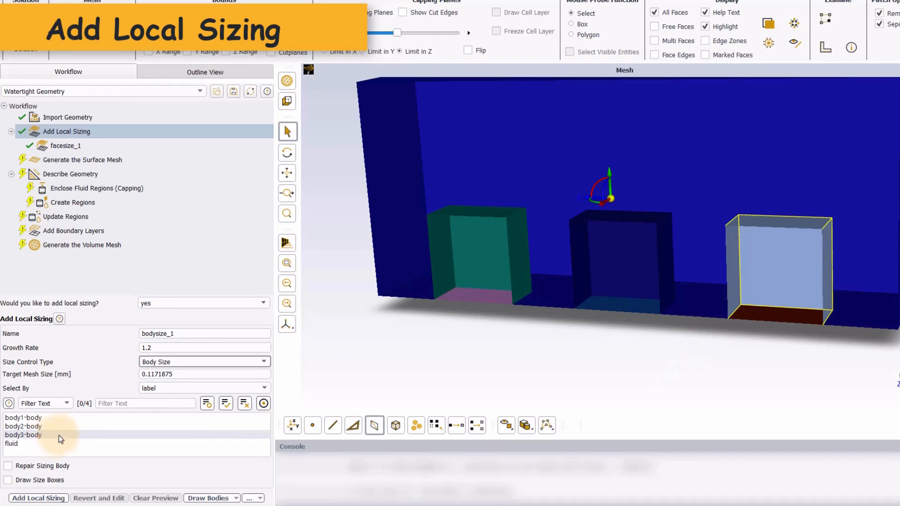
{"action": "left_click", "coordinate": [169, 362]}
{"action": "left_click", "coordinate": [170, 377]}
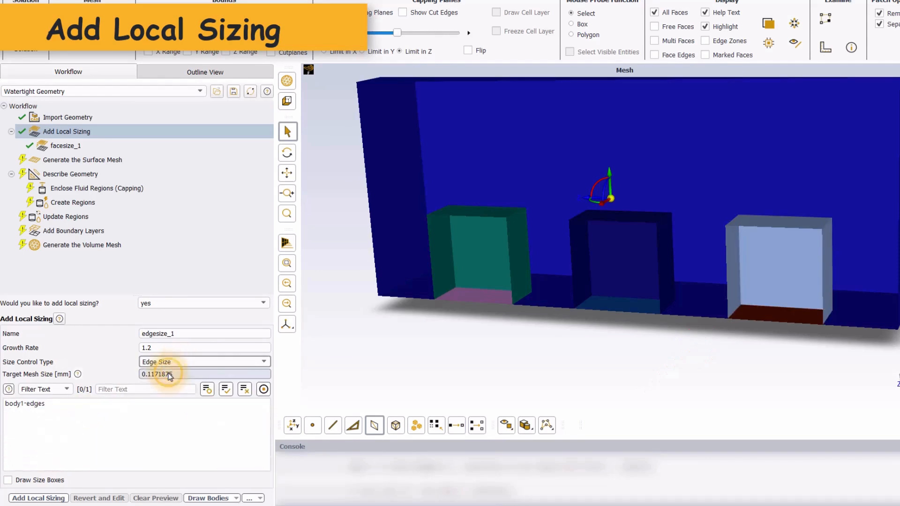
- Set the edge sizing's target mesh size to 1 mm, select body1-edges, and add the Edge Size control to the workflow
{"action": "double_click", "coordinate": [169, 375]}
{"action": "type", "text": "1"}
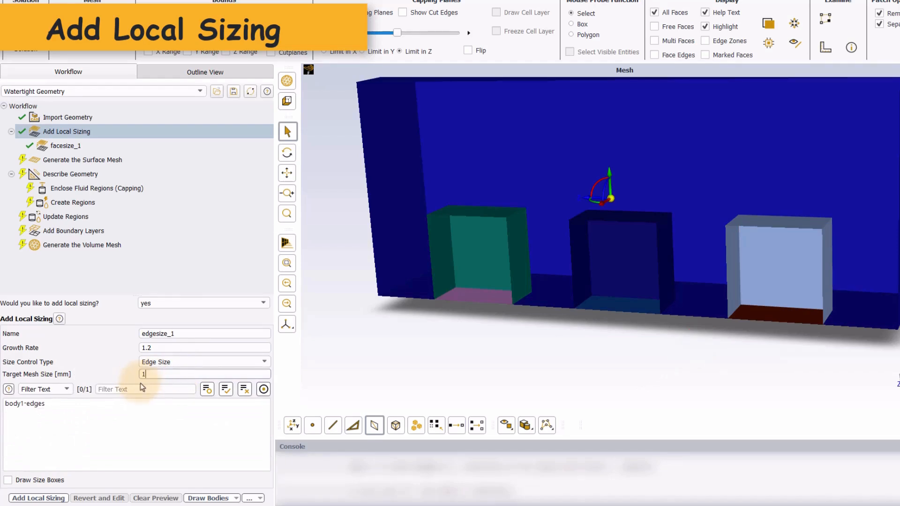
{"action": "left_click", "coordinate": [46, 402]}
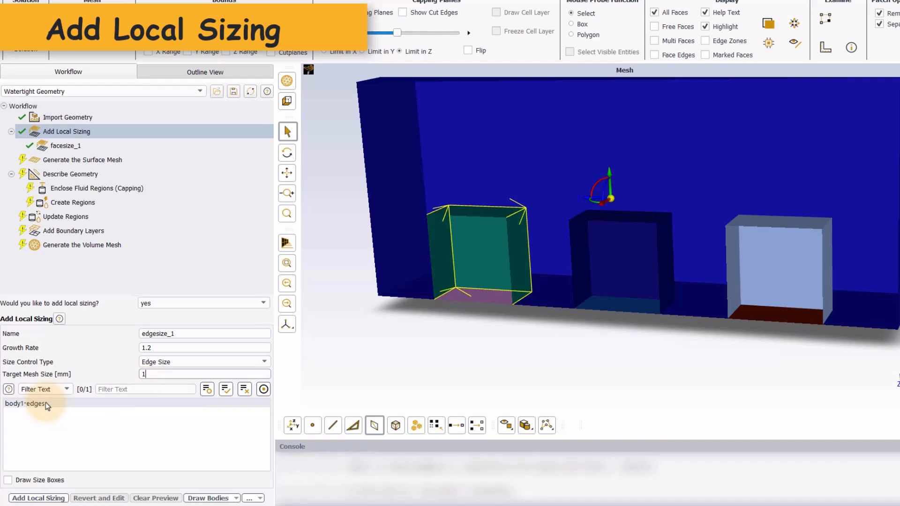
{"action": "left_click", "coordinate": [46, 403]}
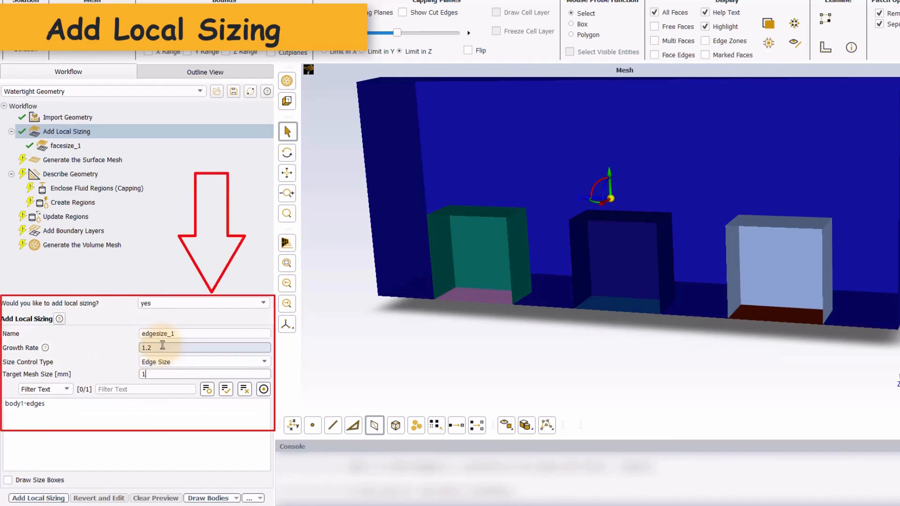
{"action": "left_click", "coordinate": [165, 371]}
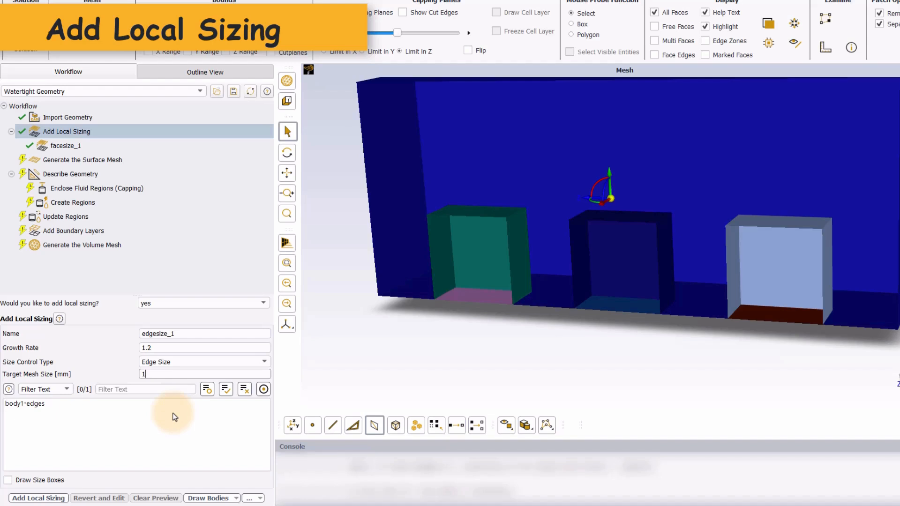
{"action": "left_click", "coordinate": [206, 362]}
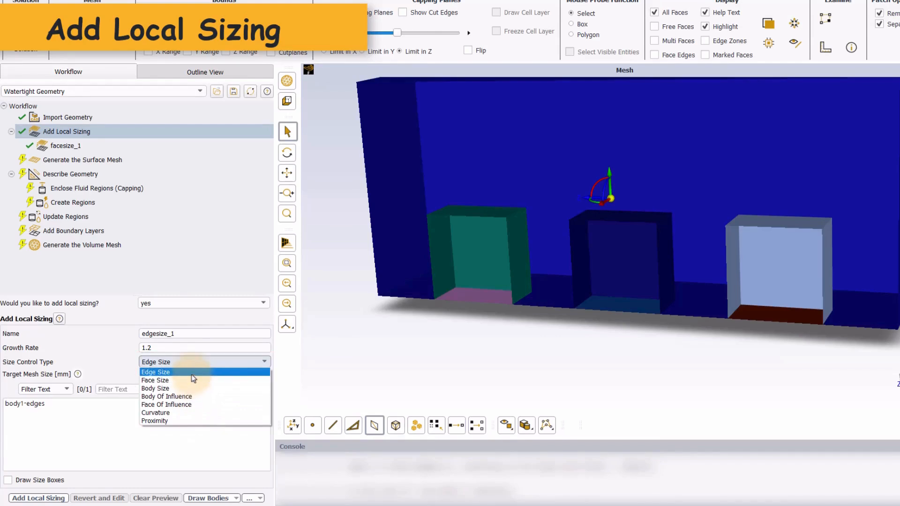
{"action": "left_click", "coordinate": [159, 372]}
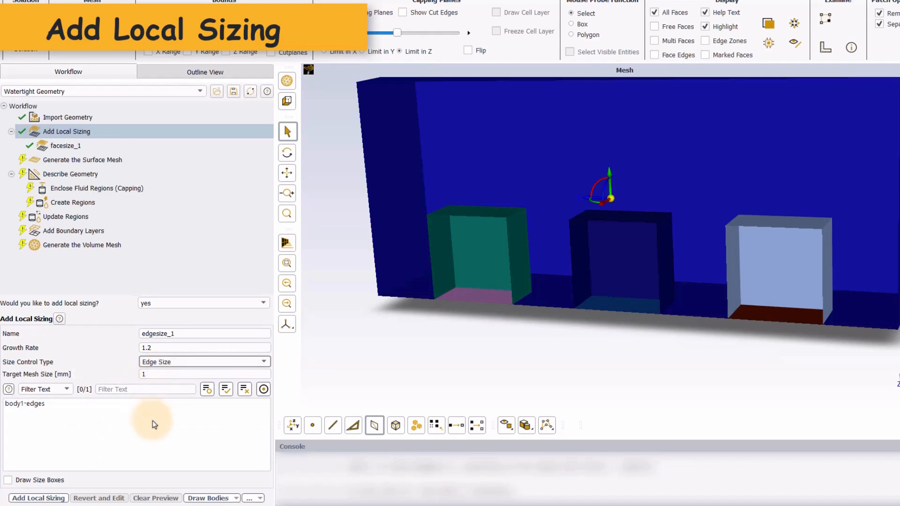
{"action": "left_click", "coordinate": [46, 407]}
{"action": "left_click", "coordinate": [35, 498]}
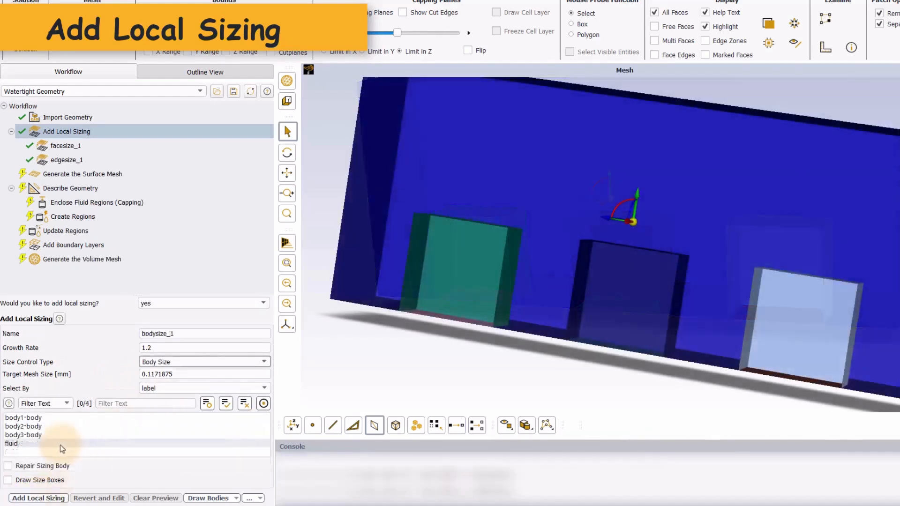
- Apply the Body Size control to body3-body with a target mesh size of 1 mm and add it to the workflow
{"action": "left_click", "coordinate": [61, 435]}
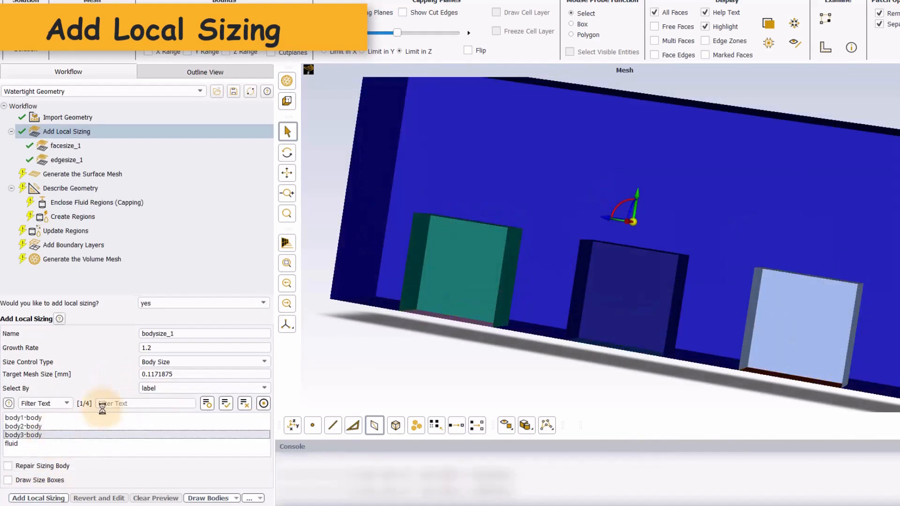
{"action": "left_click_drag", "start_coordinate": [186, 374], "coordinate": [130, 379]}
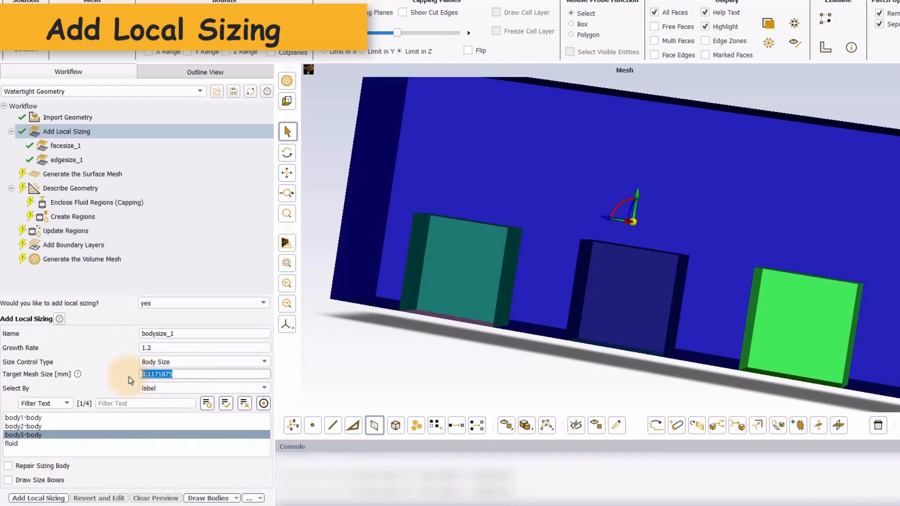
{"action": "type", "text": "1"}
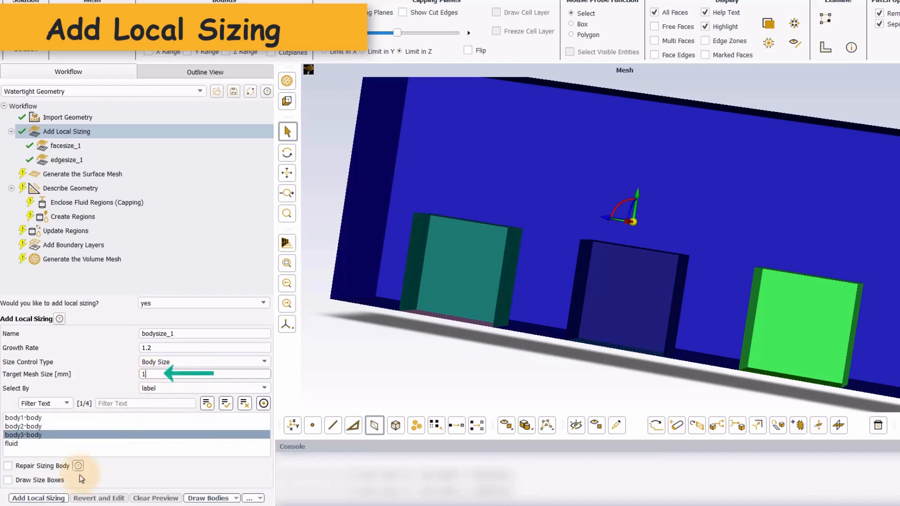
{"action": "left_click", "coordinate": [52, 498]}
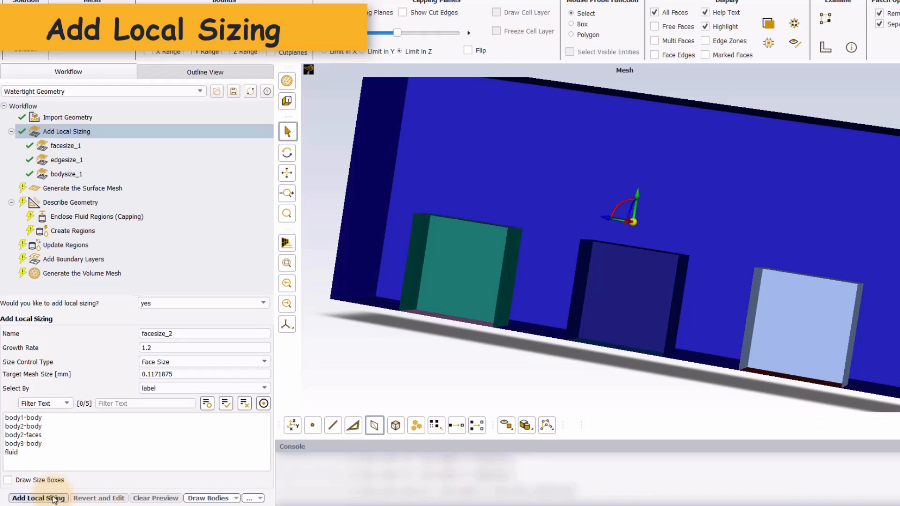
- Generate the surface mesh with the default Curvature & Proximity size functions and size limits
{"action": "left_click", "coordinate": [75, 188]}
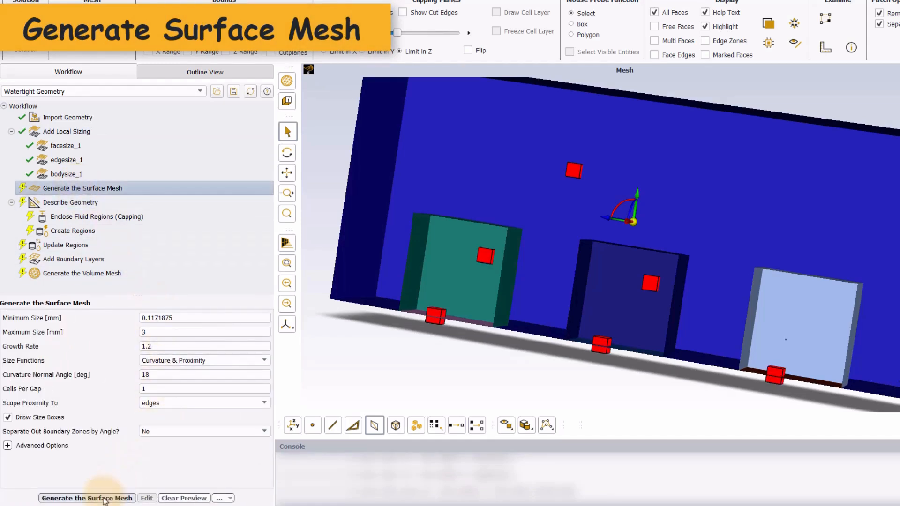
{"action": "left_click", "coordinate": [104, 499]}
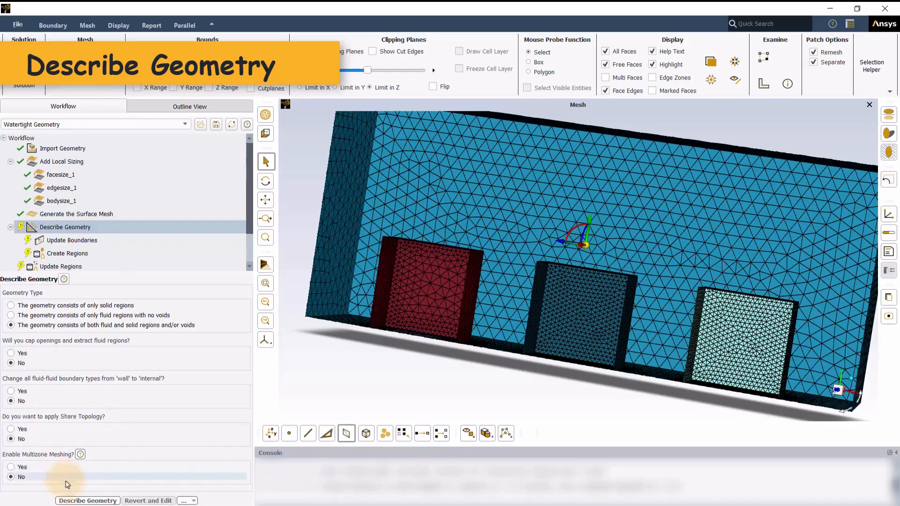
- Execute the workflow tasks from Describe Geometry through Add Boundary Layers with their default settings, using three smooth-transition layers
{"action": "left_click", "coordinate": [74, 501]}
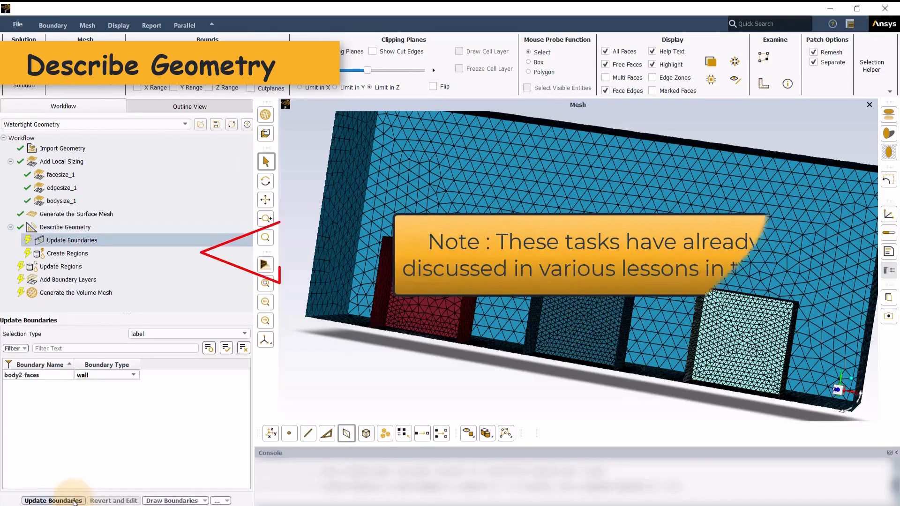
{"action": "left_click", "coordinate": [74, 501]}
{"action": "left_click", "coordinate": [74, 501]}
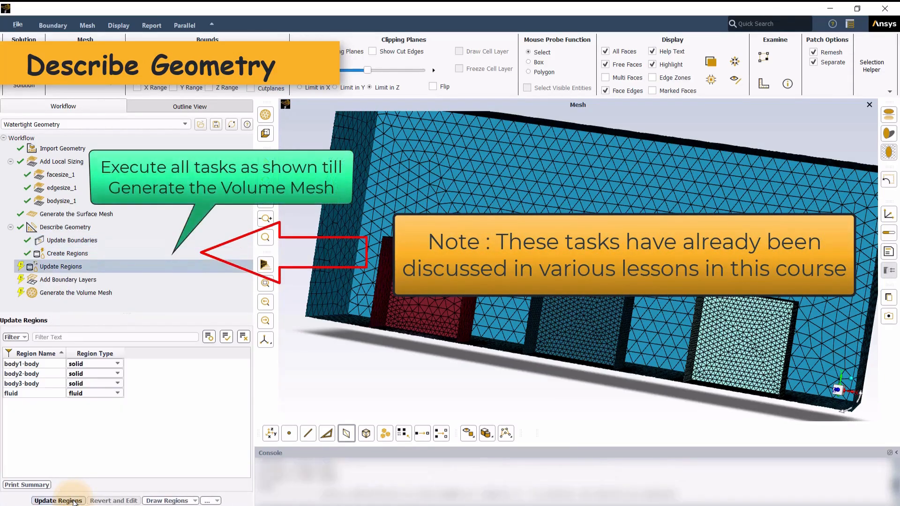
{"action": "left_click", "coordinate": [58, 501]}
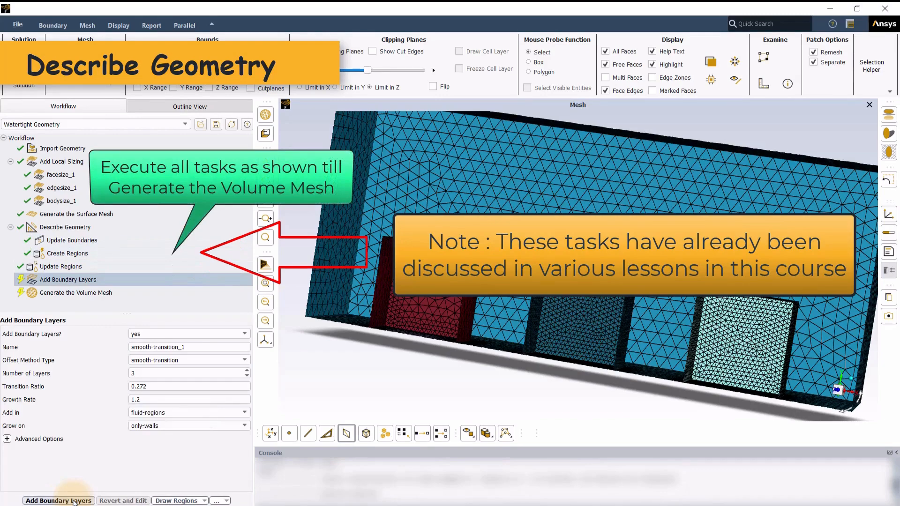
{"action": "left_click", "coordinate": [73, 501]}
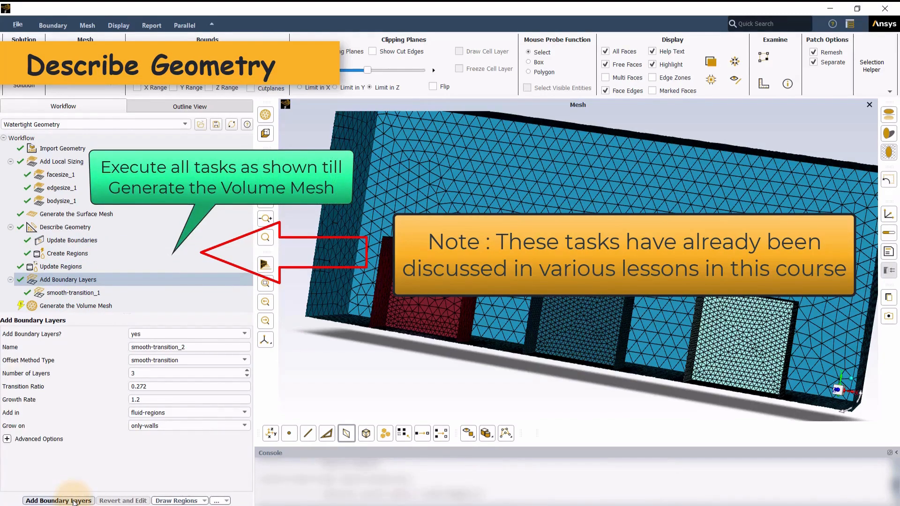
- Set the volume mesh to fill with poly-hexcore and generate it
{"action": "left_click", "coordinate": [73, 307]}
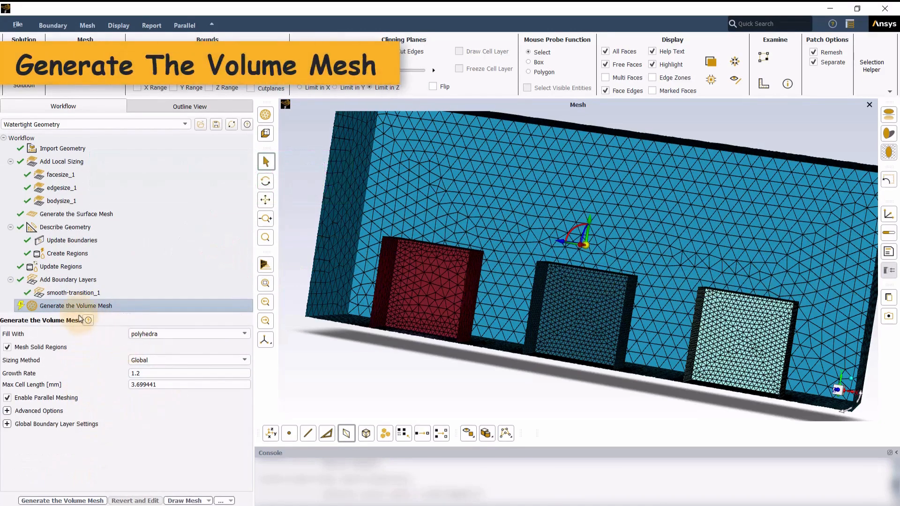
{"action": "left_click", "coordinate": [239, 335]}
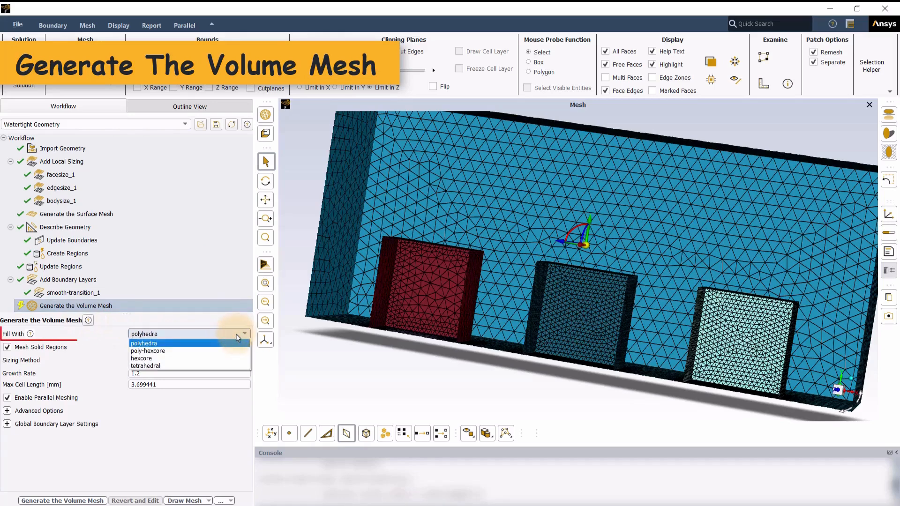
{"action": "left_click", "coordinate": [205, 351]}
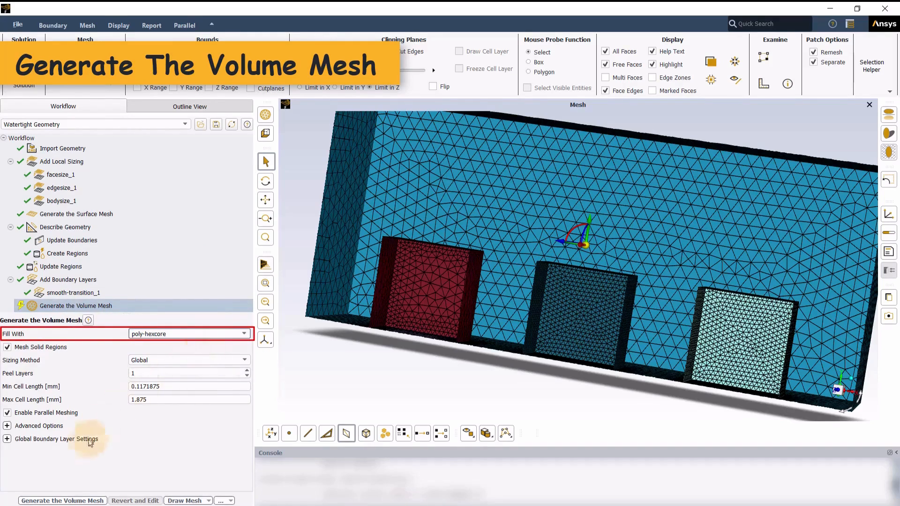
{"action": "left_click", "coordinate": [63, 501]}
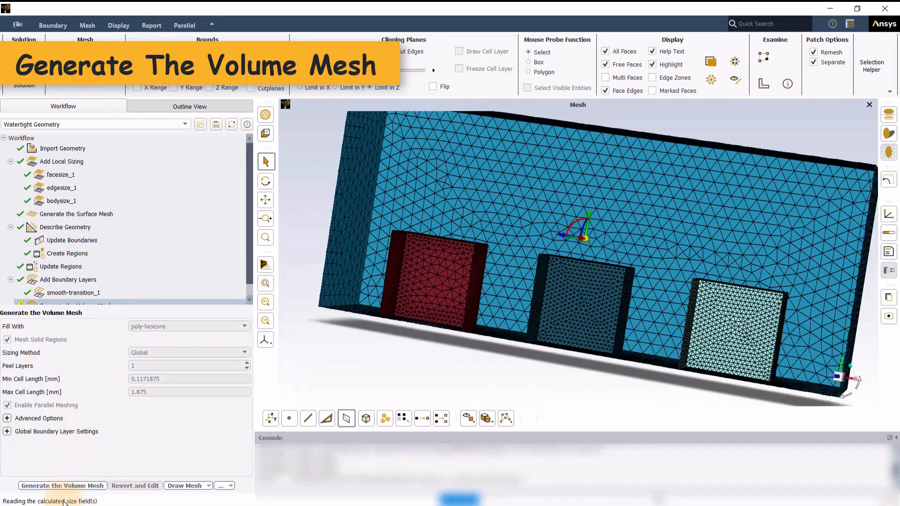